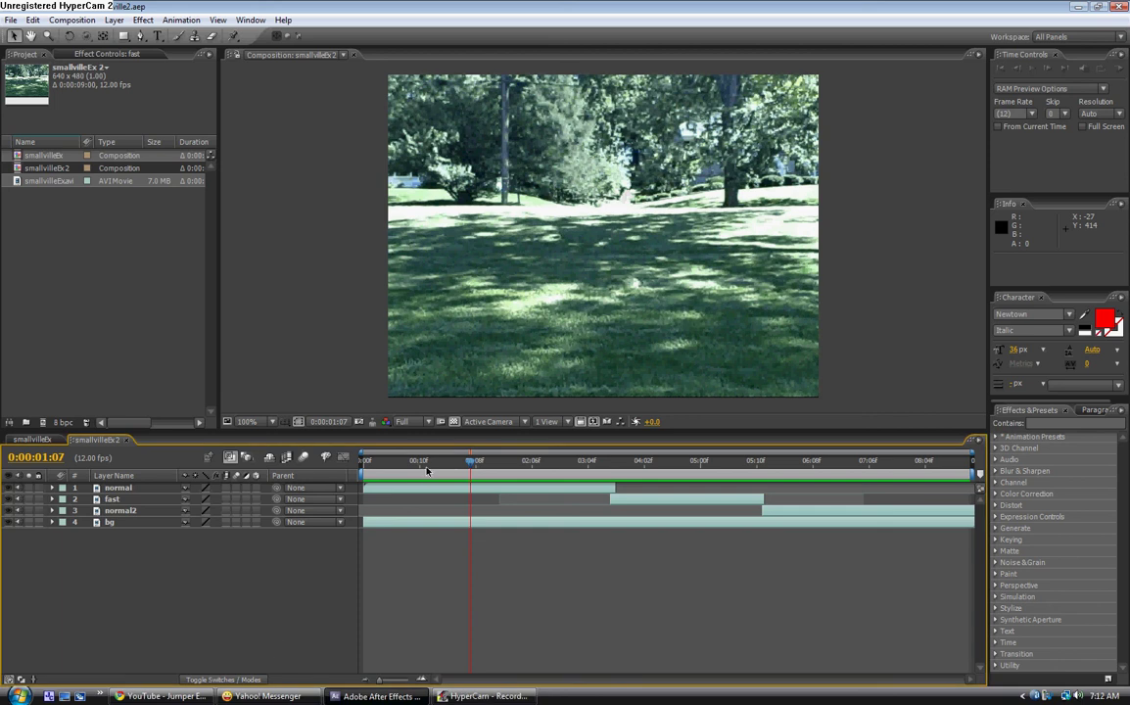
Move the playhead to about 0:00:05:09 and select the fast layer to show its Mask 1.
{"action": "left_click_drag", "start_coordinate": [421, 474], "coordinate": [644, 472]}
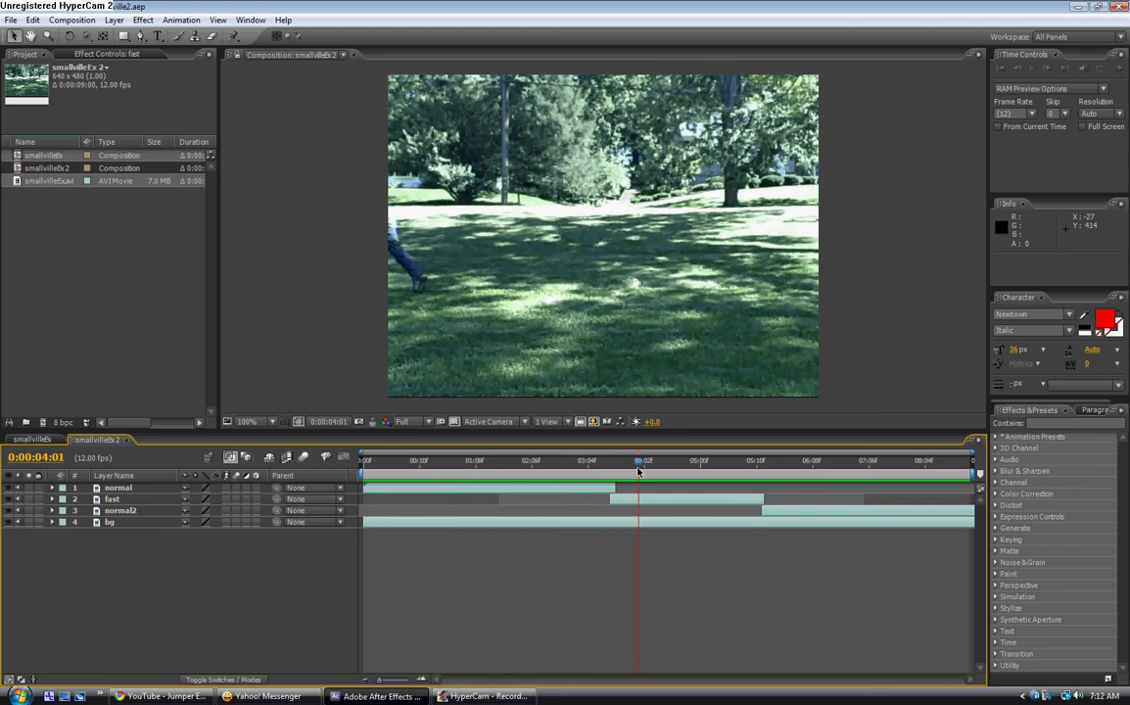
{"action": "left_click", "coordinate": [113, 501]}
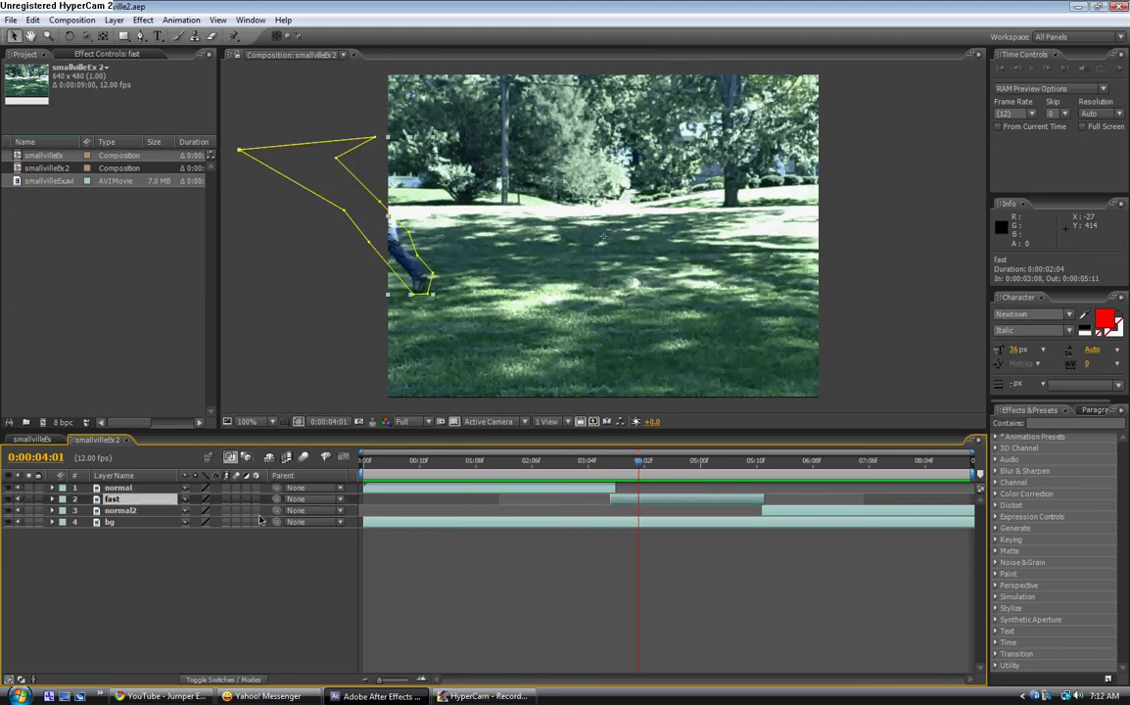
{"action": "left_click", "coordinate": [651, 465]}
{"action": "left_click_drag", "start_coordinate": [653, 466], "coordinate": [751, 460]}
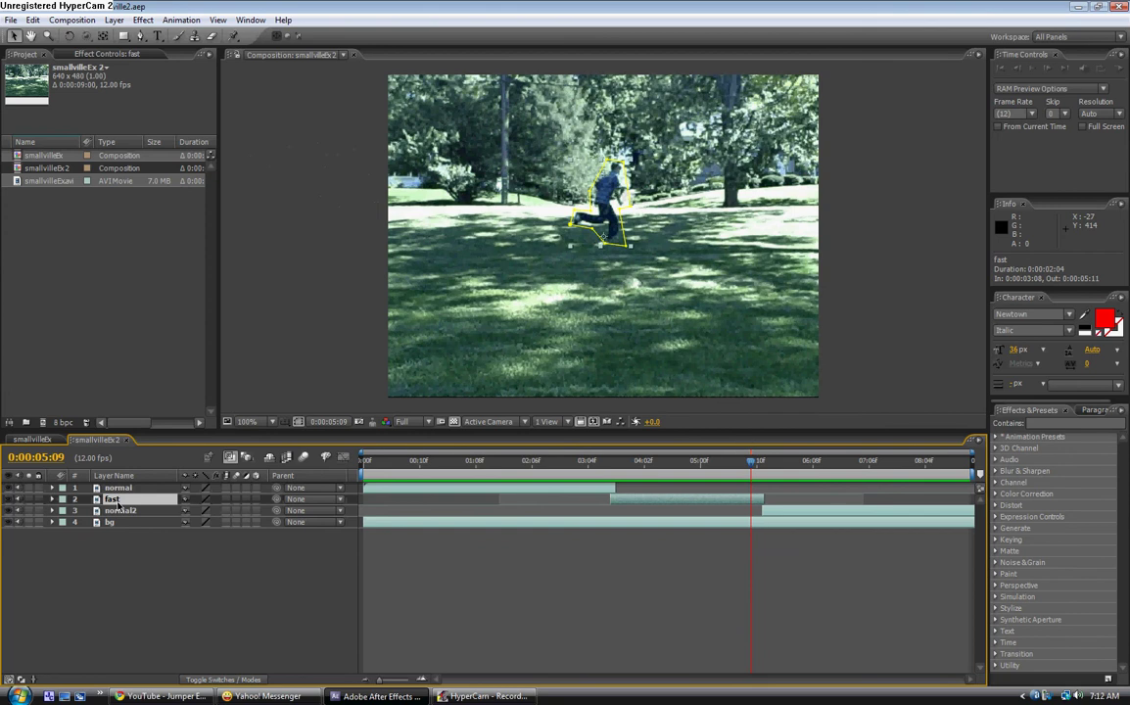
Set Mask 1 Feather on the fast layer to 10.0, 10.0 pixels, then collapse the layer.
{"action": "key", "text": "f"}
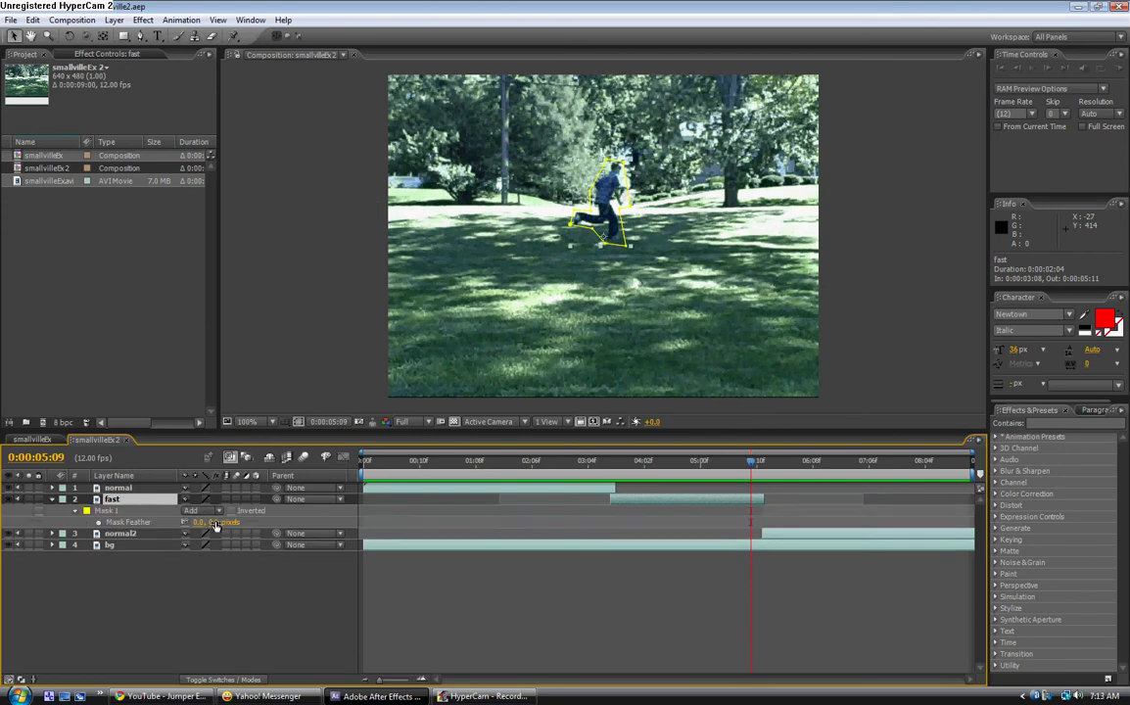
{"action": "left_click_drag", "start_coordinate": [198, 522], "coordinate": [223, 522]}
{"action": "left_click", "coordinate": [321, 290]}
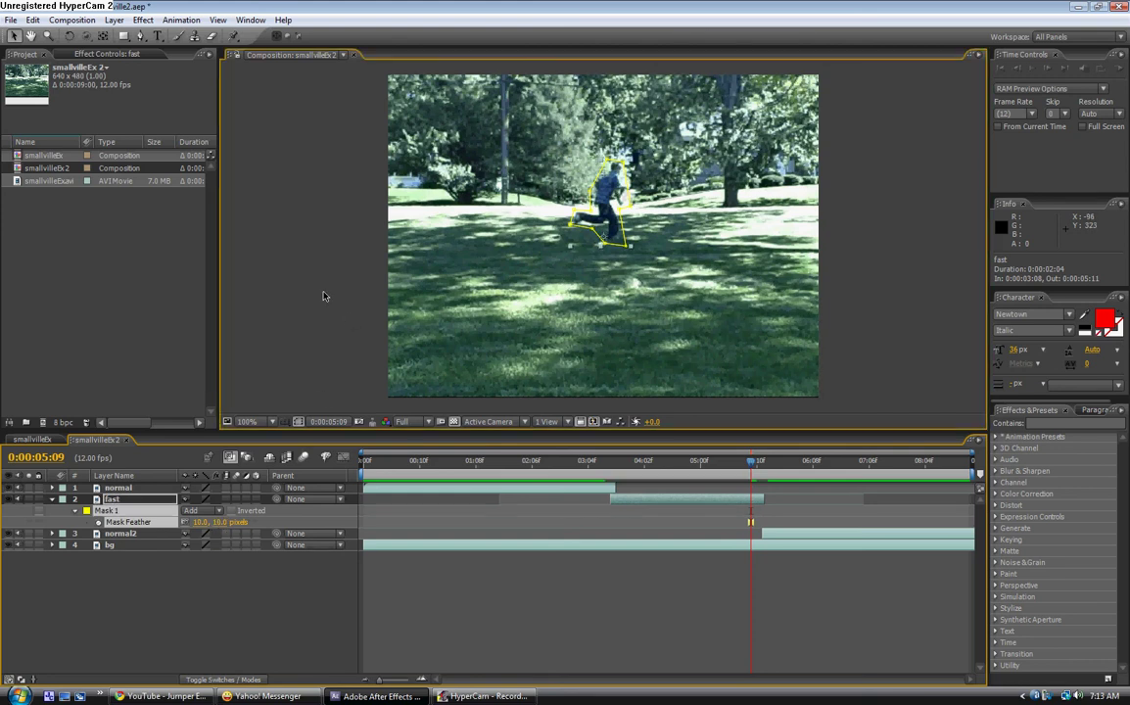
{"action": "left_click", "coordinate": [51, 499]}
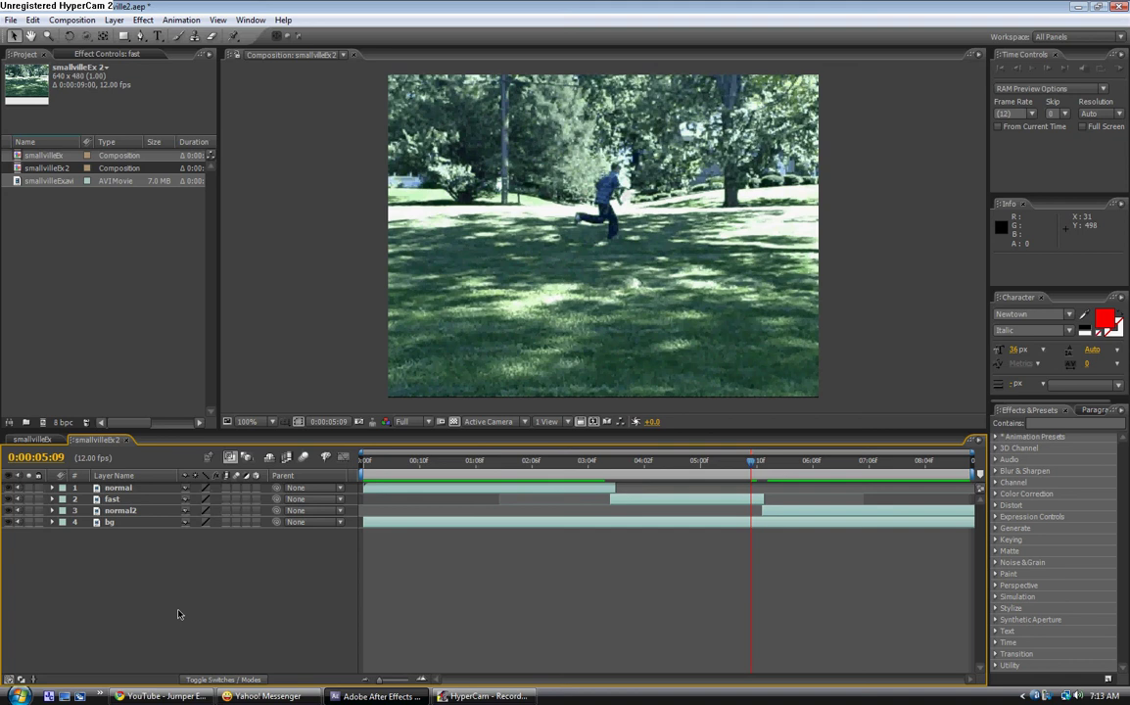
Apply Blur & Sharpen > Directional Blur to the fast layer.
{"action": "left_click", "coordinate": [120, 502]}
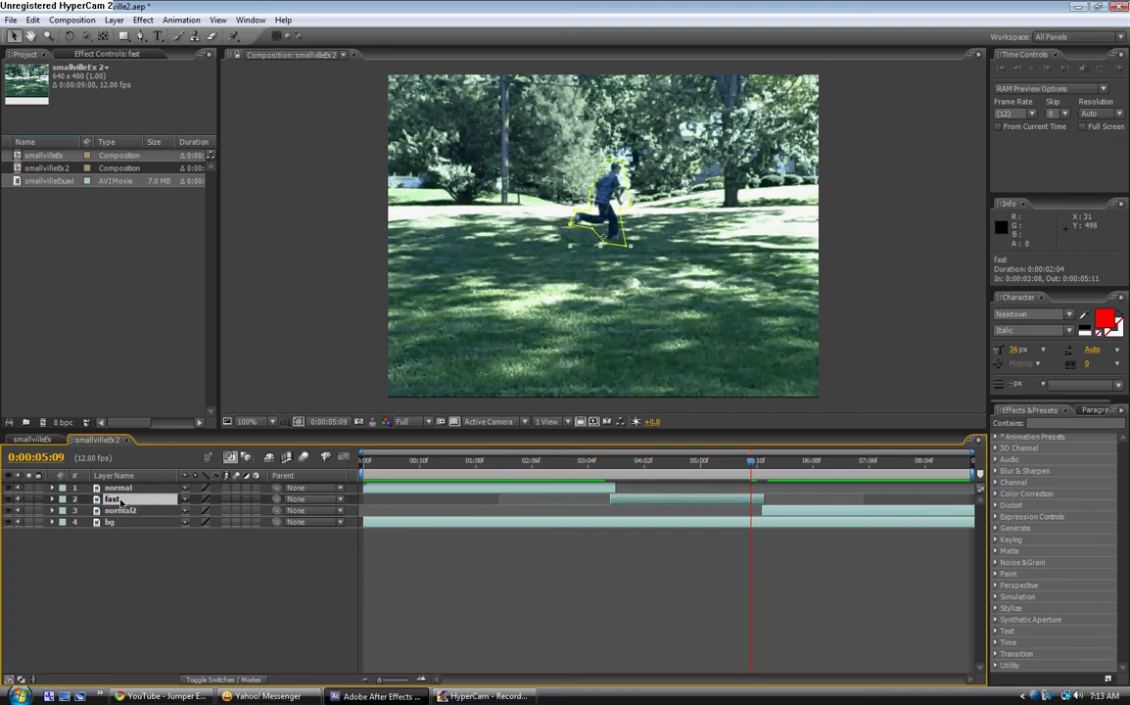
{"action": "left_click", "coordinate": [143, 20]}
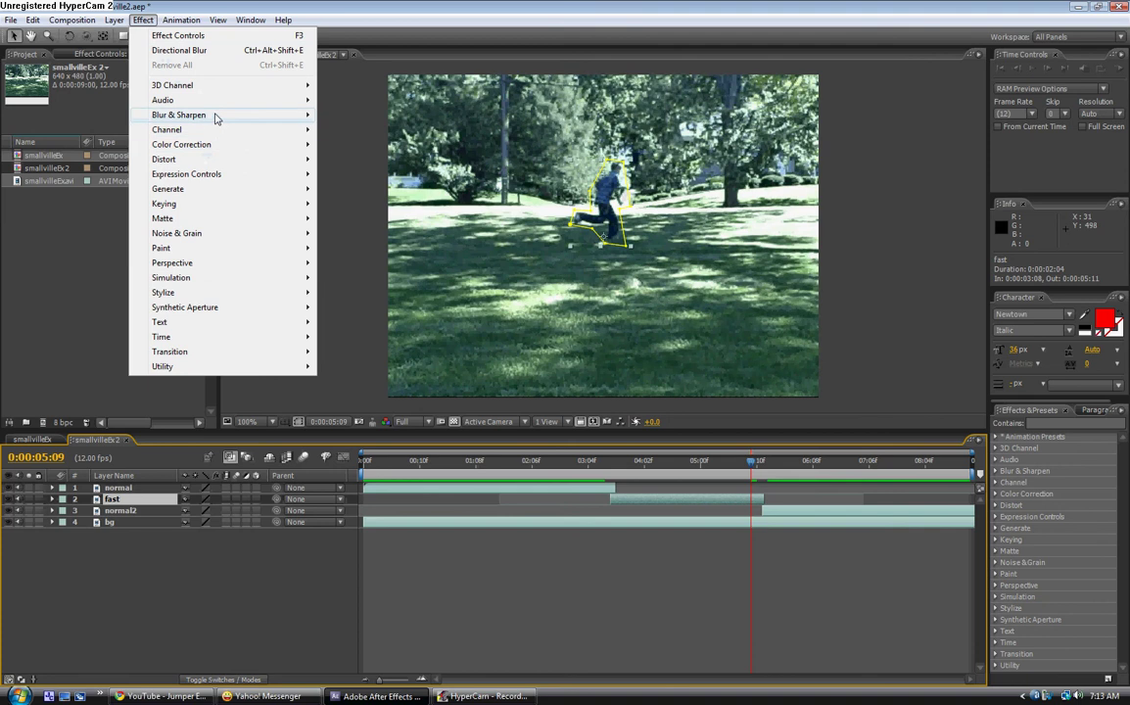
{"action": "mouse_move", "coordinate": [240, 115]}
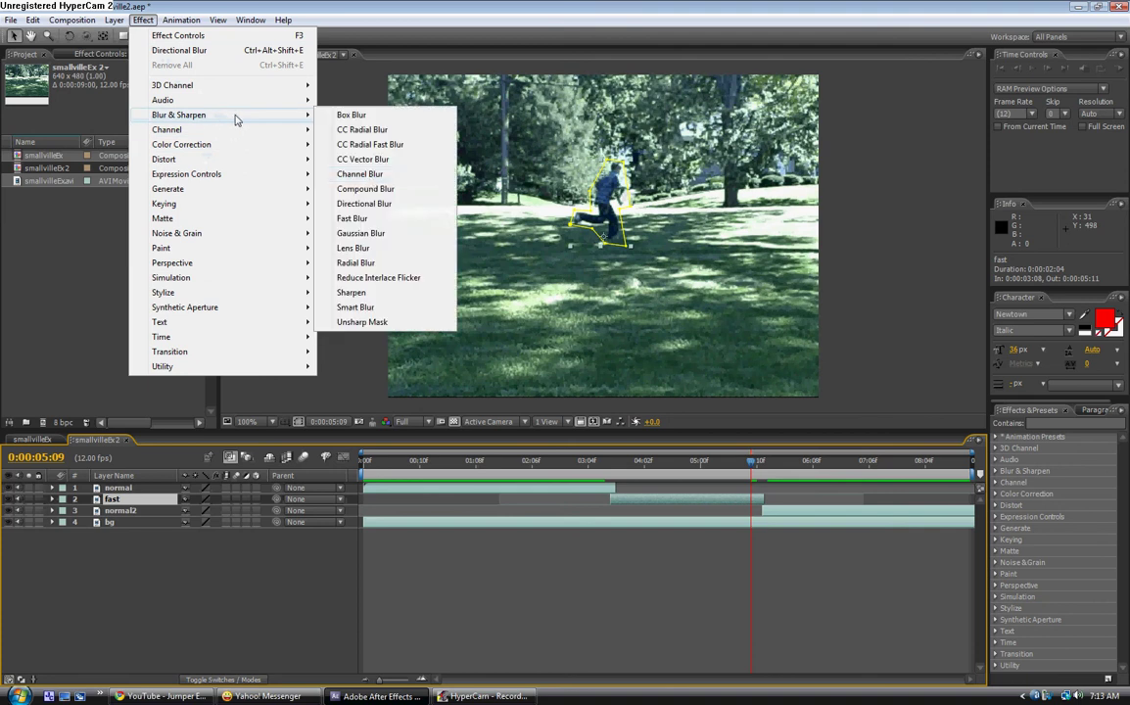
{"action": "left_click", "coordinate": [390, 205]}
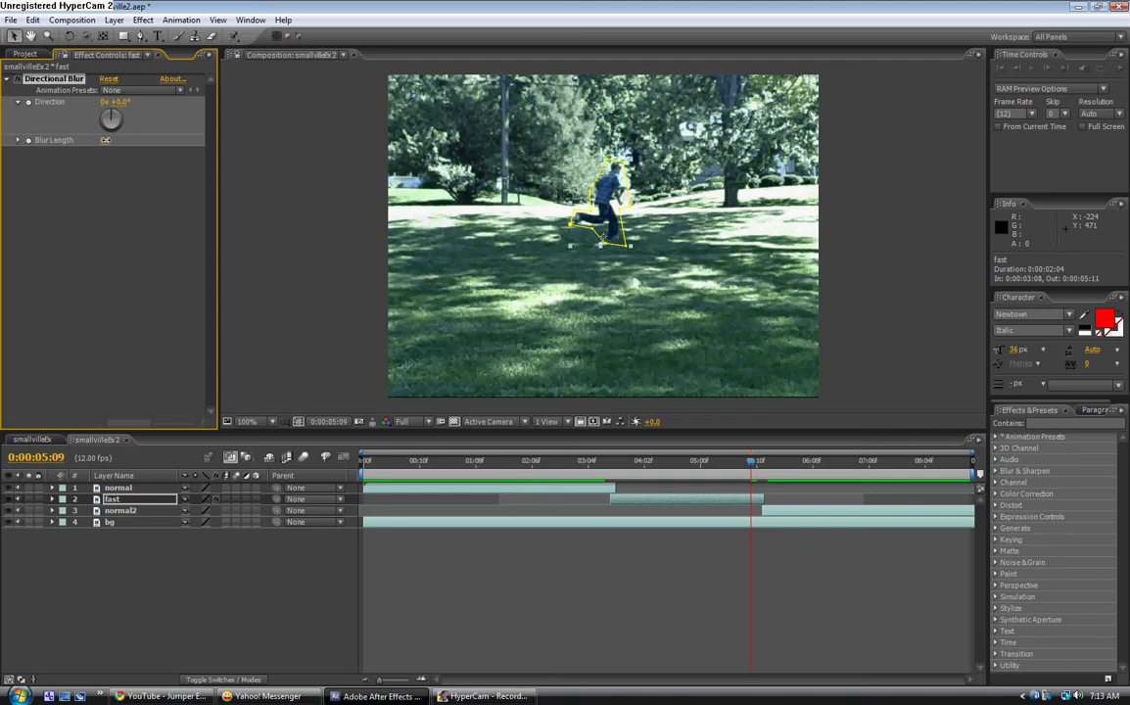
Set the Directional Blur's Blur Length to 7.5 and Direction to 94°.
{"action": "left_click_drag", "start_coordinate": [106, 143], "coordinate": [157, 140]}
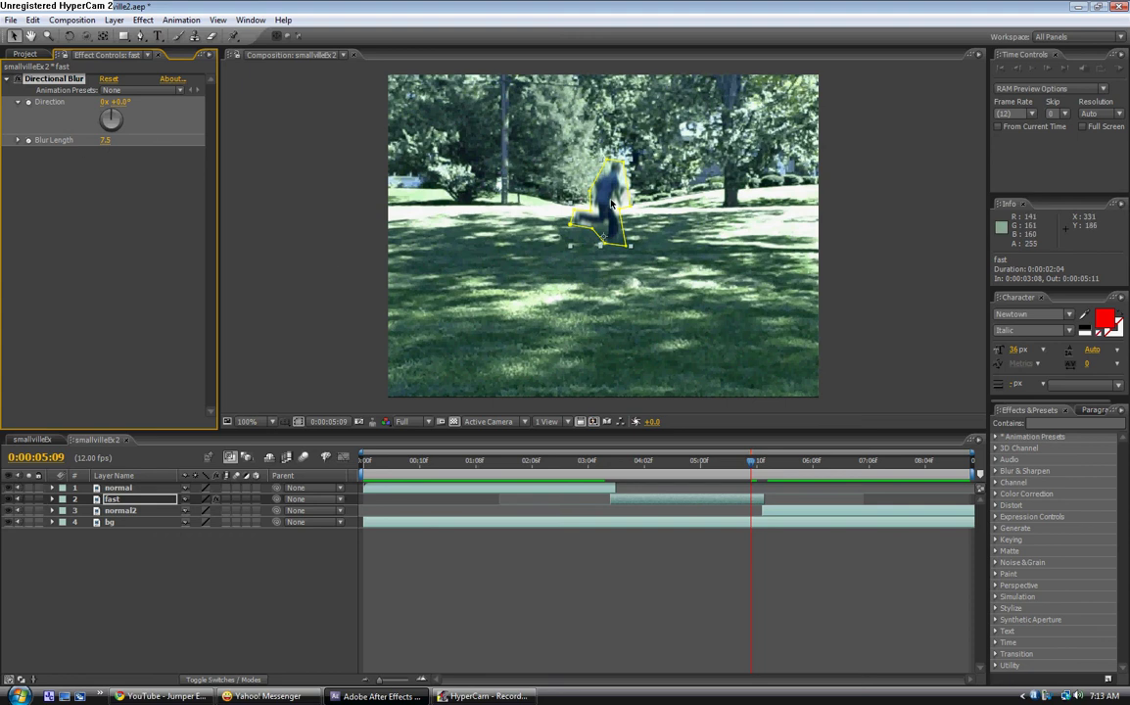
{"action": "left_click", "coordinate": [267, 218]}
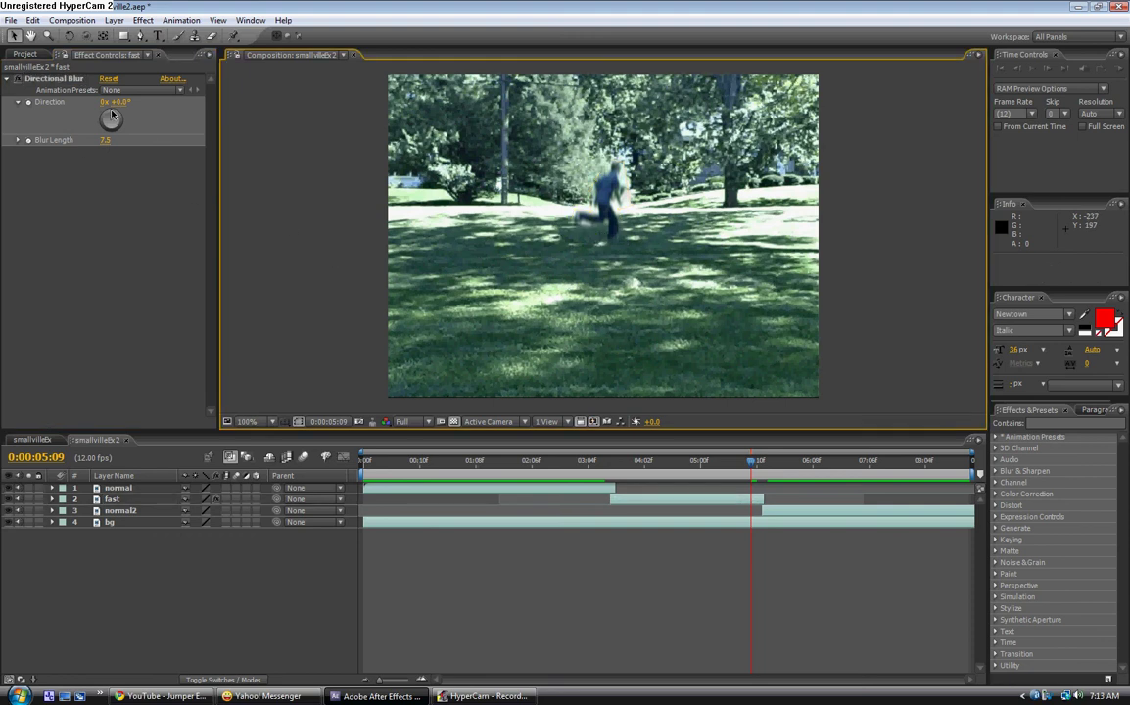
{"action": "mouse_move", "coordinate": [111, 115]}
{"action": "left_mouse_down"}
{"action": "mouse_move", "coordinate": [139, 124]}
{"action": "mouse_move", "coordinate": [103, 133]}
{"action": "mouse_move", "coordinate": [102, 108]}
{"action": "mouse_move", "coordinate": [123, 118]}
{"action": "mouse_move", "coordinate": [105, 135]}
{"action": "mouse_move", "coordinate": [117, 116]}
{"action": "mouse_move", "coordinate": [94, 108]}
{"action": "mouse_move", "coordinate": [101, 128]}
{"action": "mouse_move", "coordinate": [98, 108]}
{"action": "mouse_move", "coordinate": [112, 125]}
{"action": "mouse_move", "coordinate": [104, 102]}
{"action": "mouse_move", "coordinate": [128, 123]}
{"action": "left_mouse_up"}
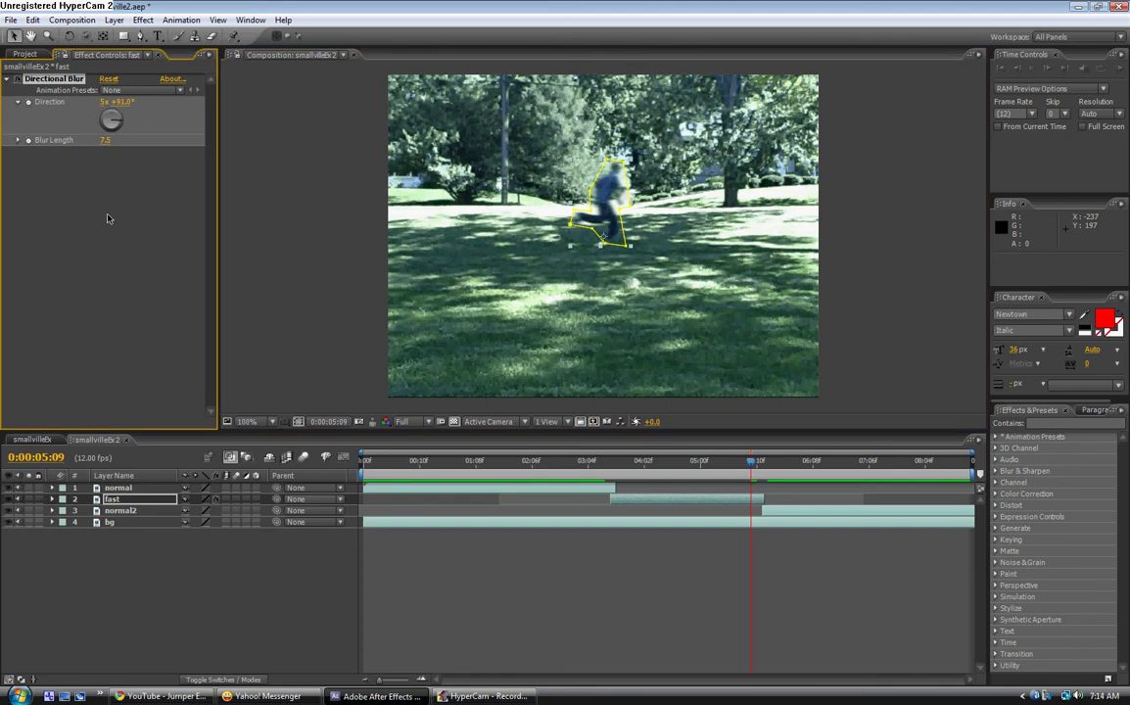
{"action": "key", "text": "ctrl+z"}
{"action": "key", "text": "ctrl+z"}
{"action": "key", "text": "ctrl+z"}
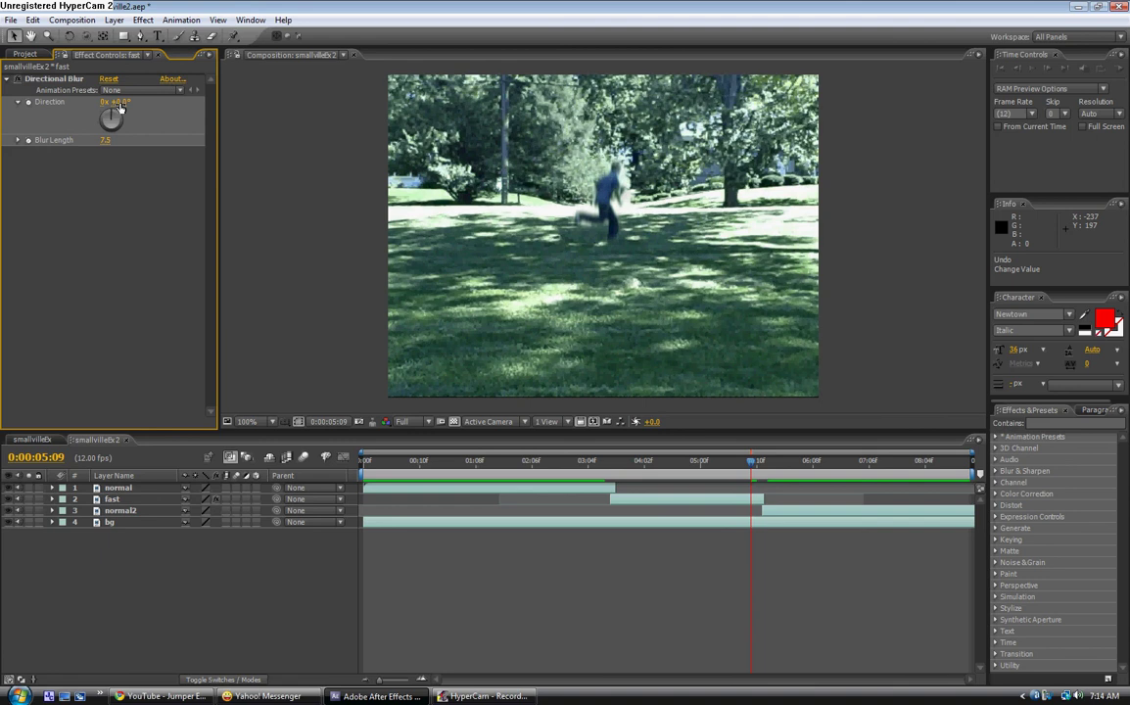
{"action": "left_click_drag", "start_coordinate": [117, 108], "coordinate": [181, 102]}
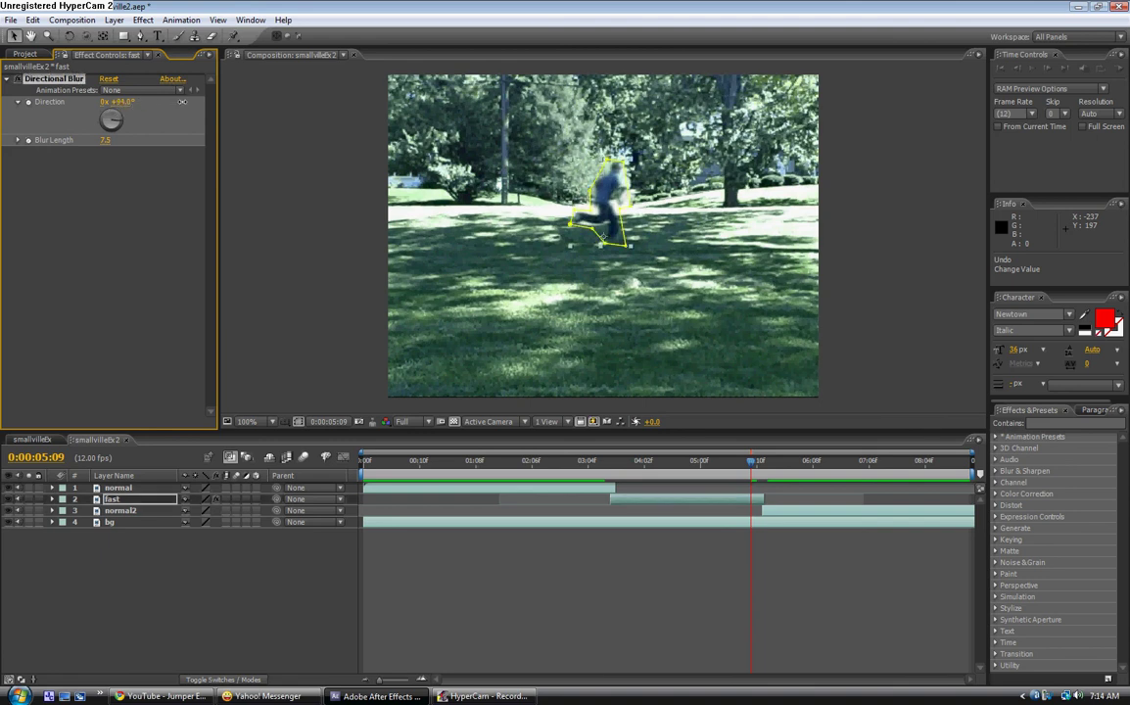
RAM-preview the whole smallvilleEx2 composition, then bring up the Project panel's item list.
{"action": "left_click", "coordinate": [250, 170]}
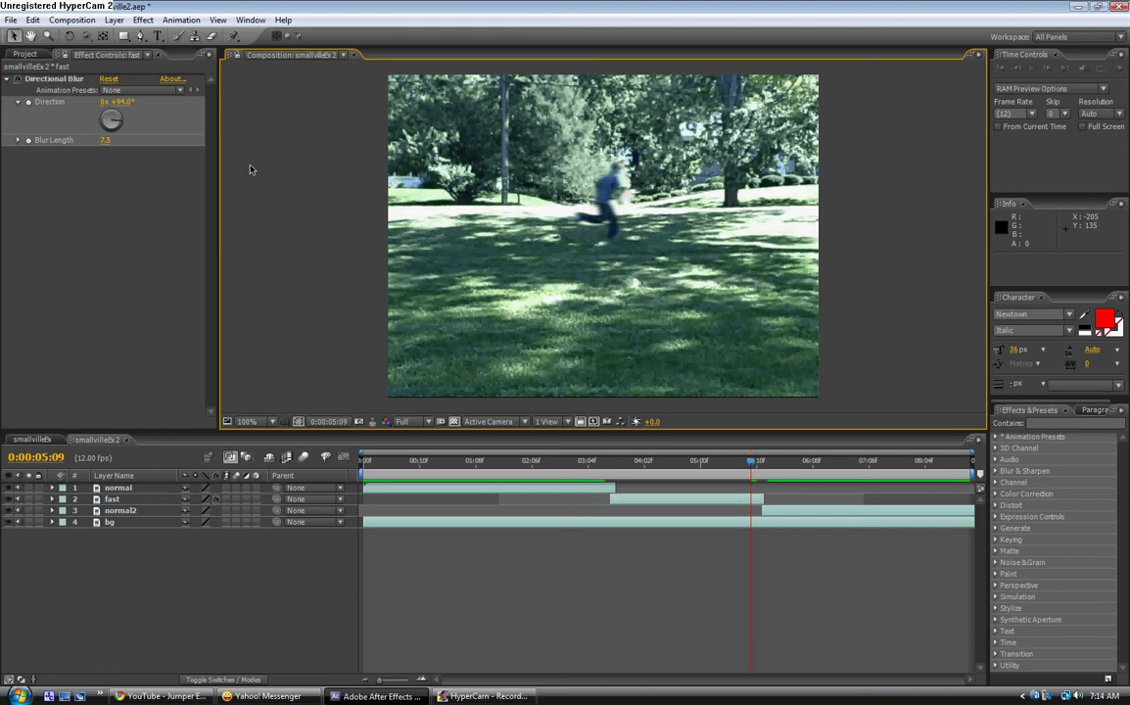
{"action": "key", "text": "KP_0"}
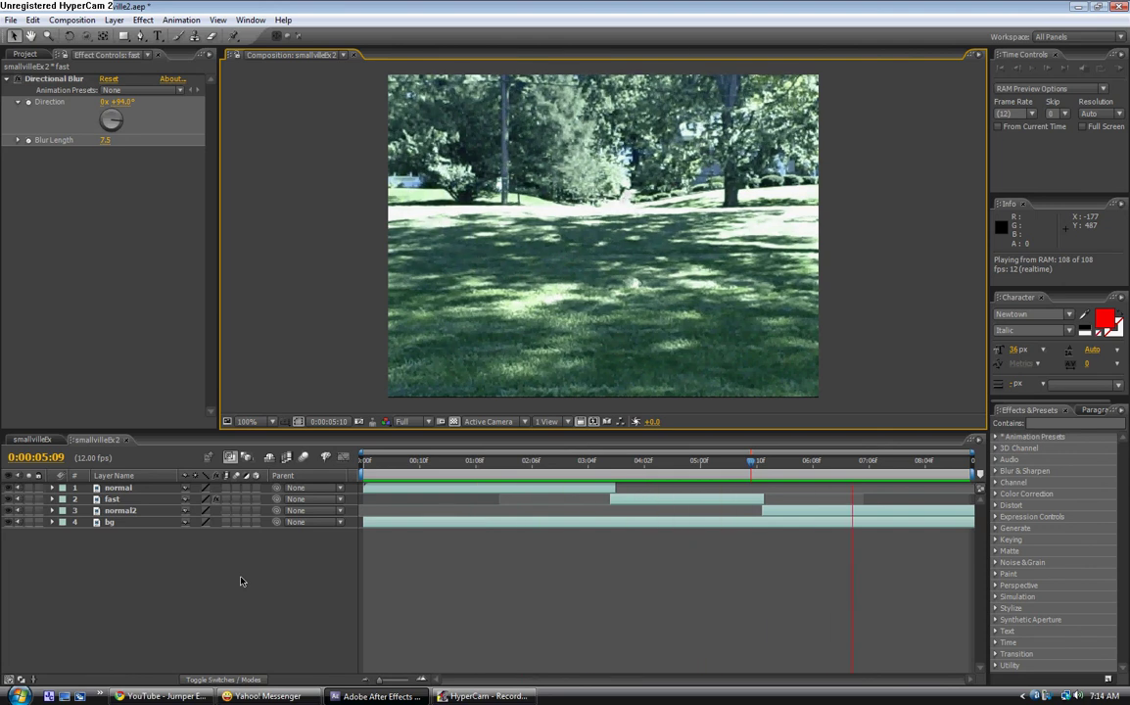
{"action": "left_click", "coordinate": [23, 55]}
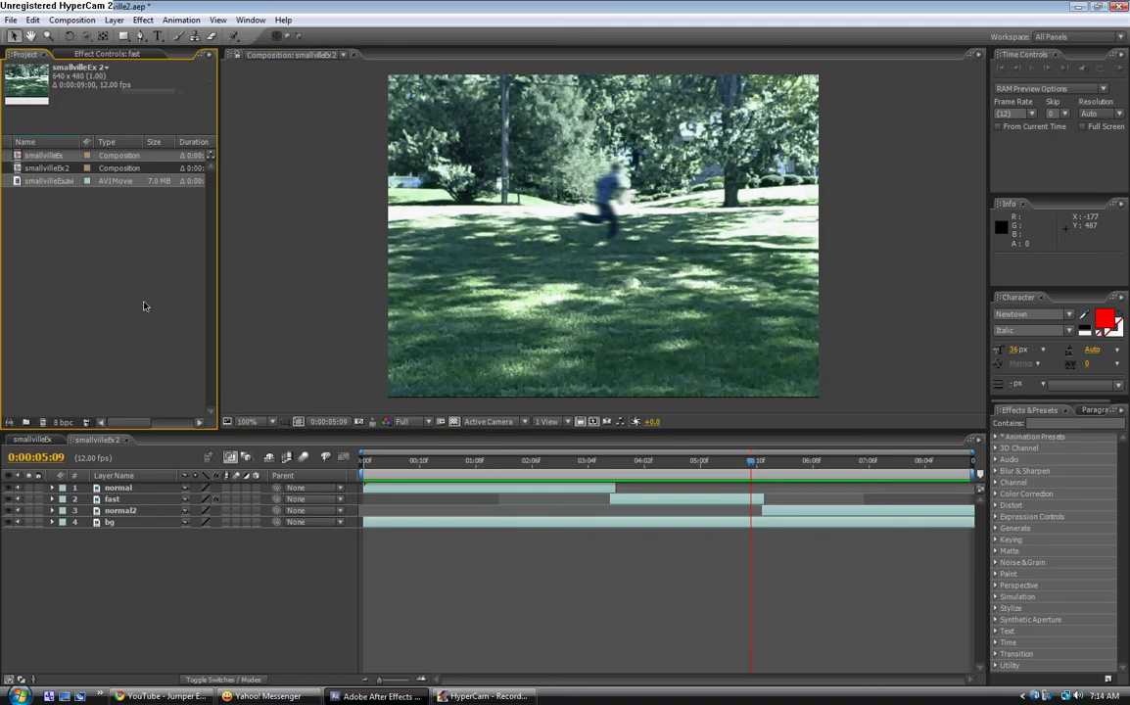
Import stinger02.mp3 and stinger03.mp3 from the sound effects > other folder.
{"action": "double_click", "coordinate": [49, 218]}
{"action": "left_click", "coordinate": [225, 186]}
{"action": "double_click", "coordinate": [316, 192]}
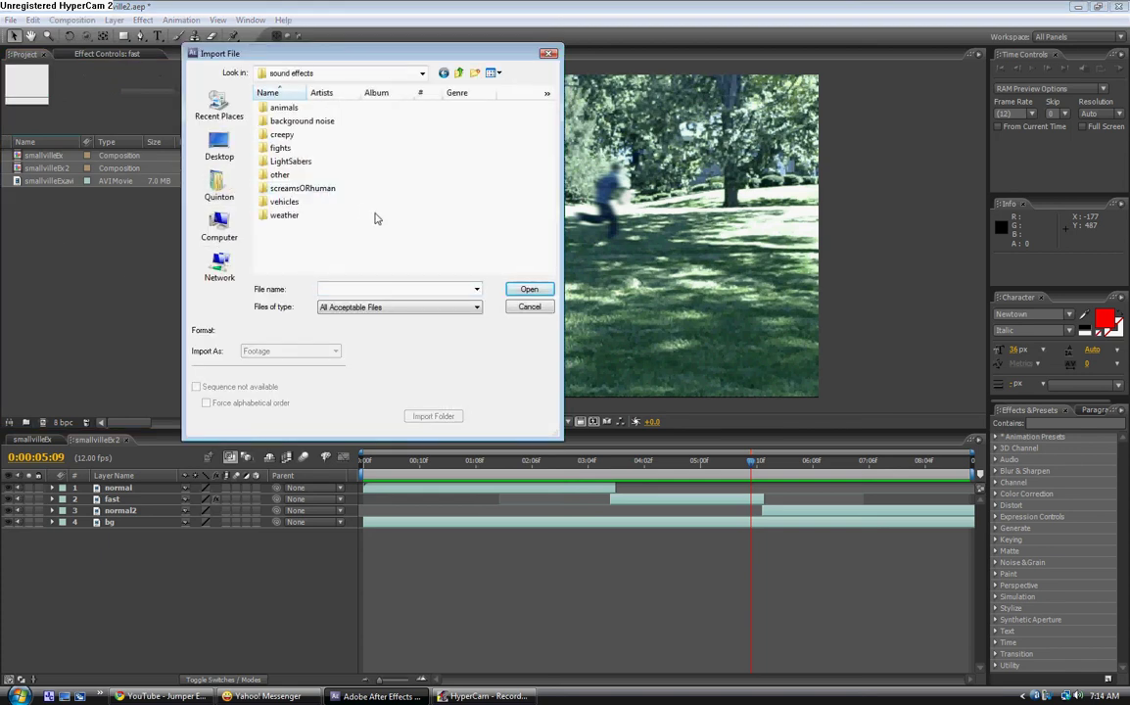
{"action": "double_click", "coordinate": [279, 162]}
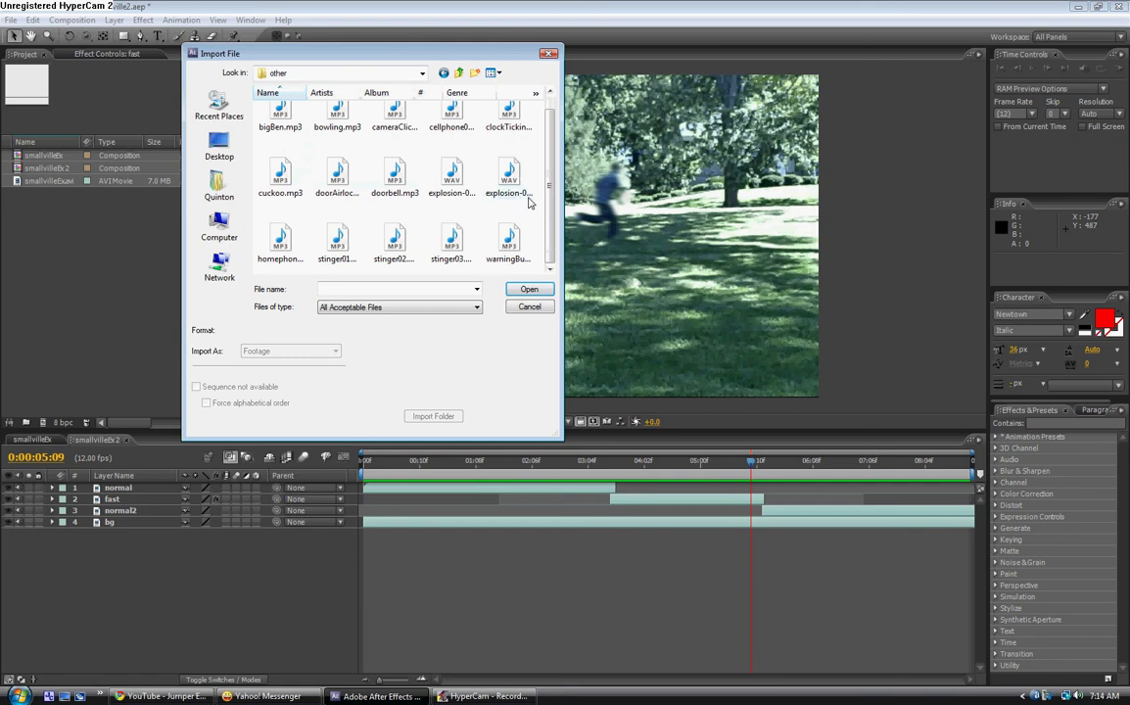
{"action": "left_click_drag", "start_coordinate": [326, 212], "coordinate": [430, 252]}
{"action": "left_click", "coordinate": [529, 289]}
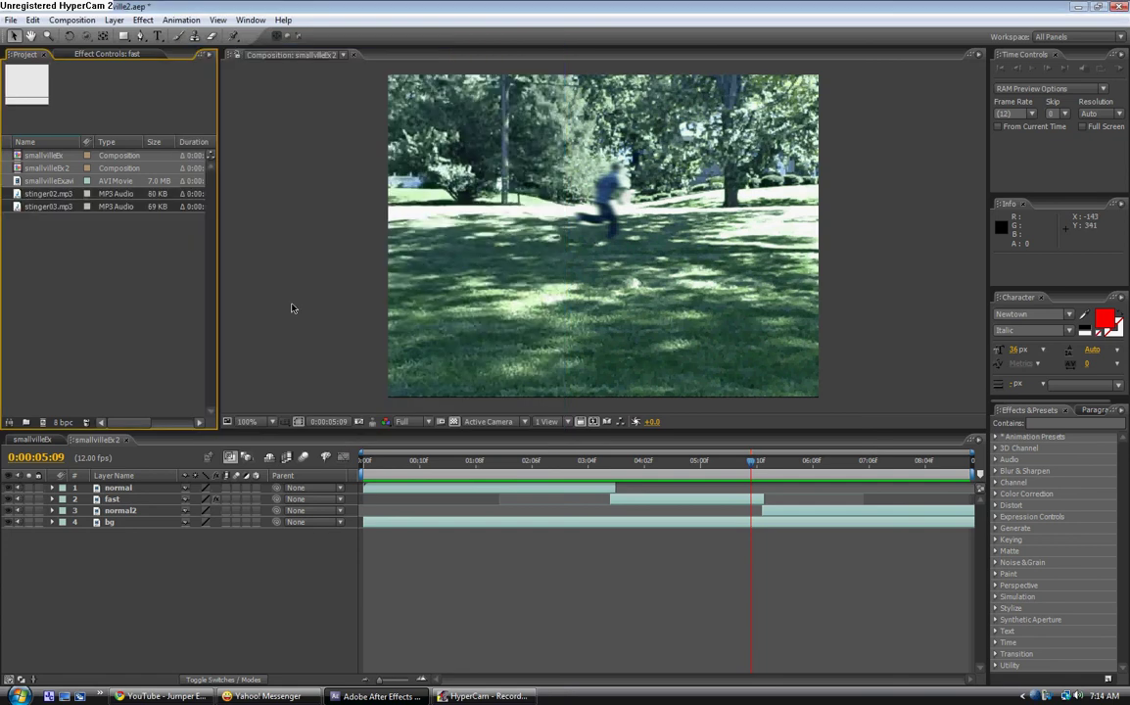
{"action": "left_click_drag", "start_coordinate": [44, 194], "coordinate": [386, 554]}
{"action": "left_click_drag", "start_coordinate": [517, 470], "coordinate": [615, 471]}
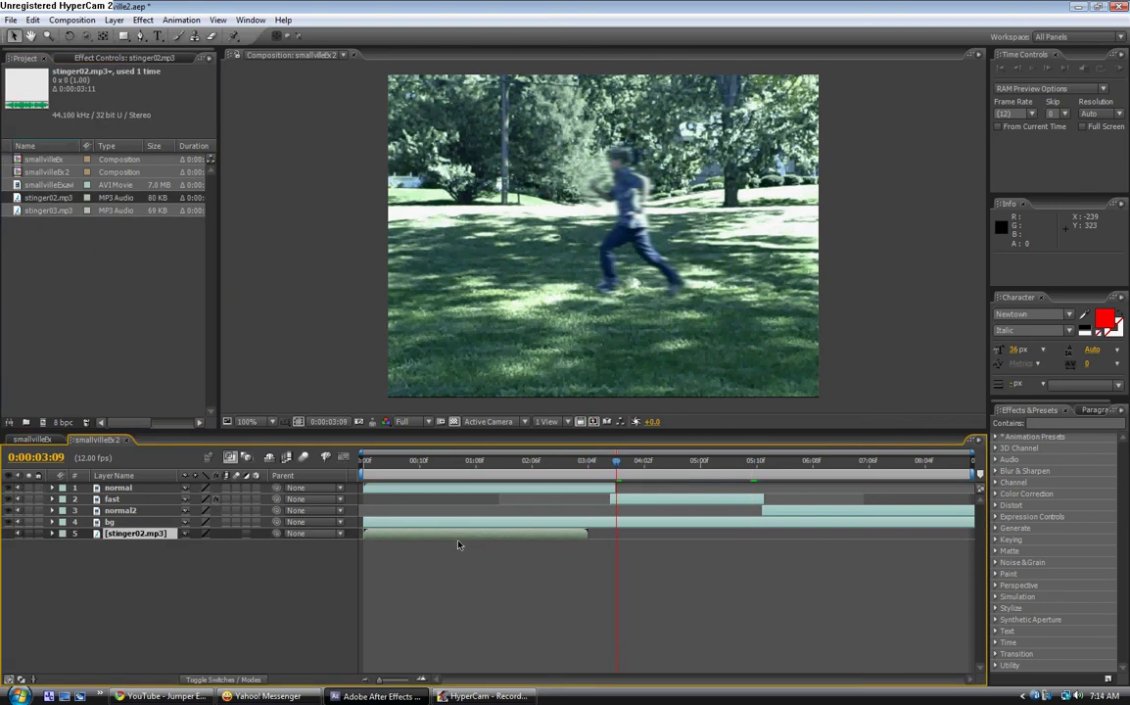
{"action": "left_click", "coordinate": [426, 535]}
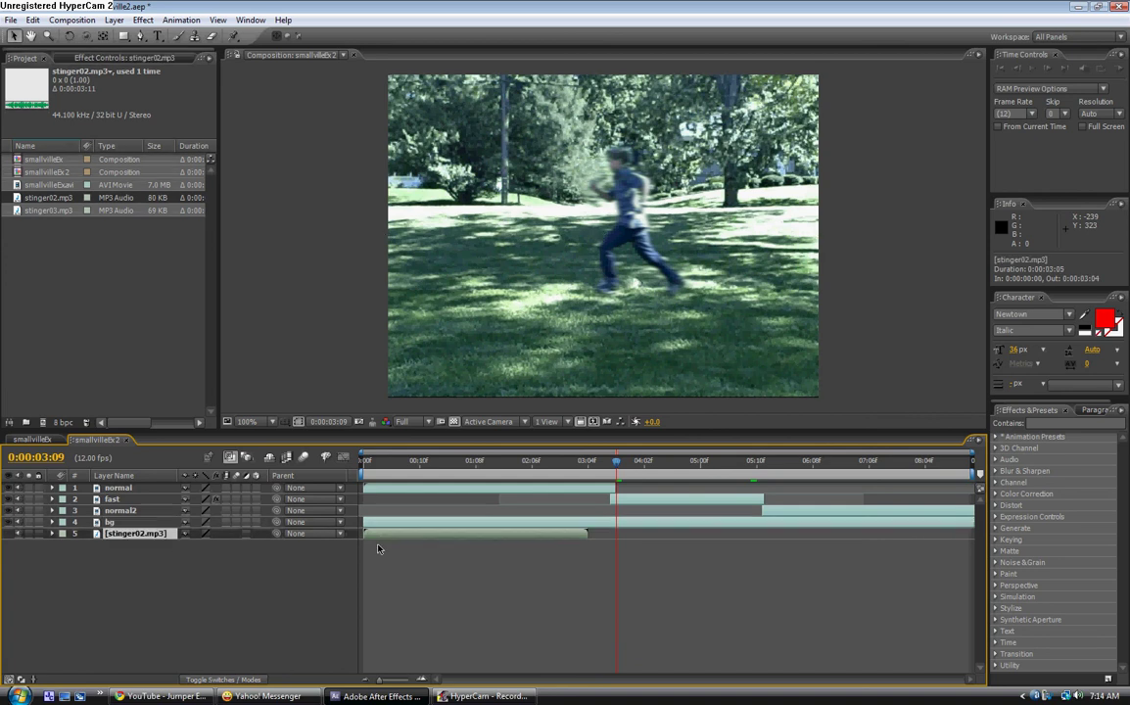
{"action": "left_click_drag", "start_coordinate": [426, 536], "coordinate": [673, 541]}
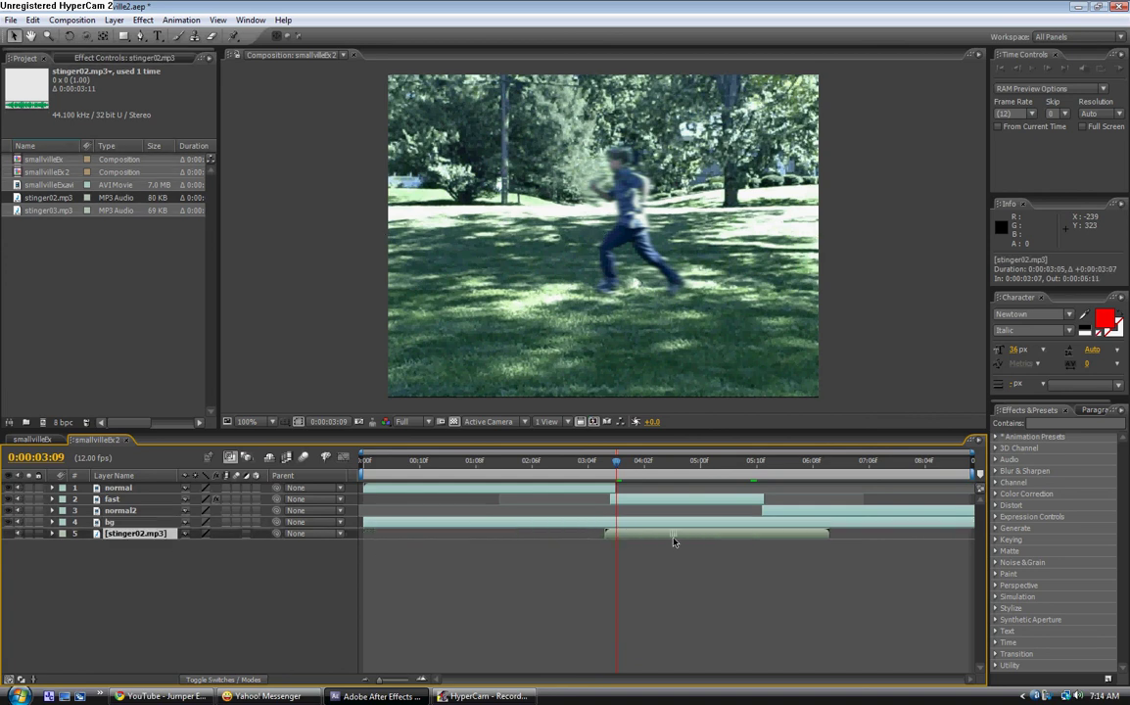
{"action": "key", "text": "KP_0"}
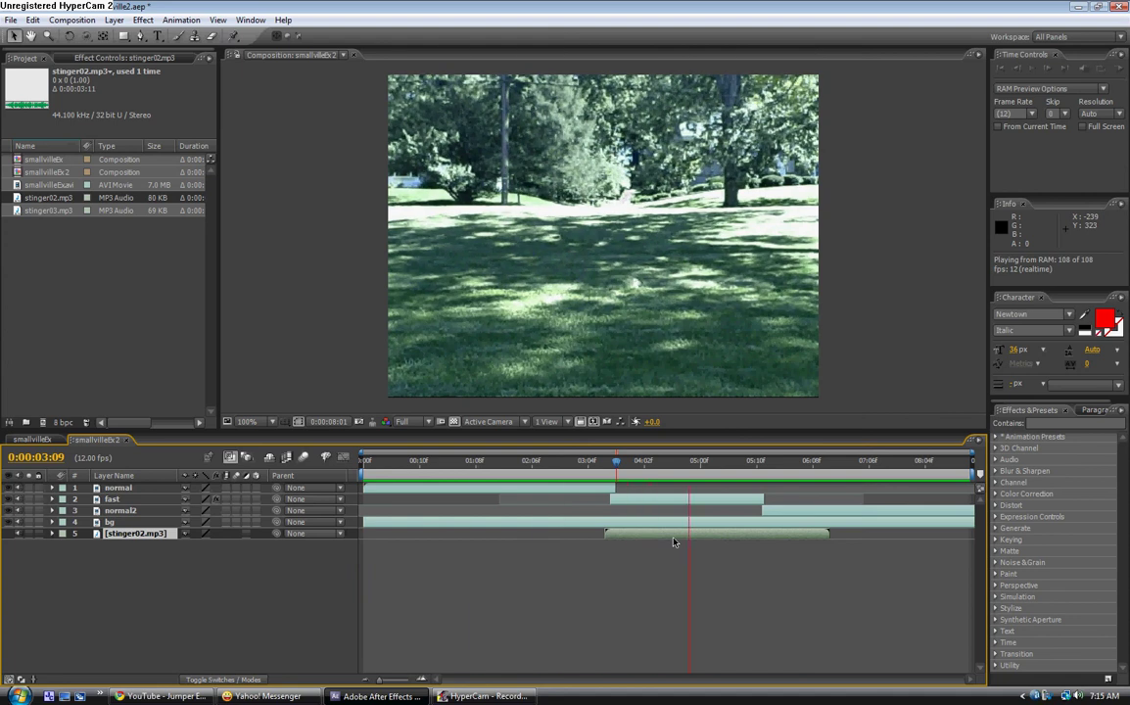
{"action": "left_click", "coordinate": [157, 571]}
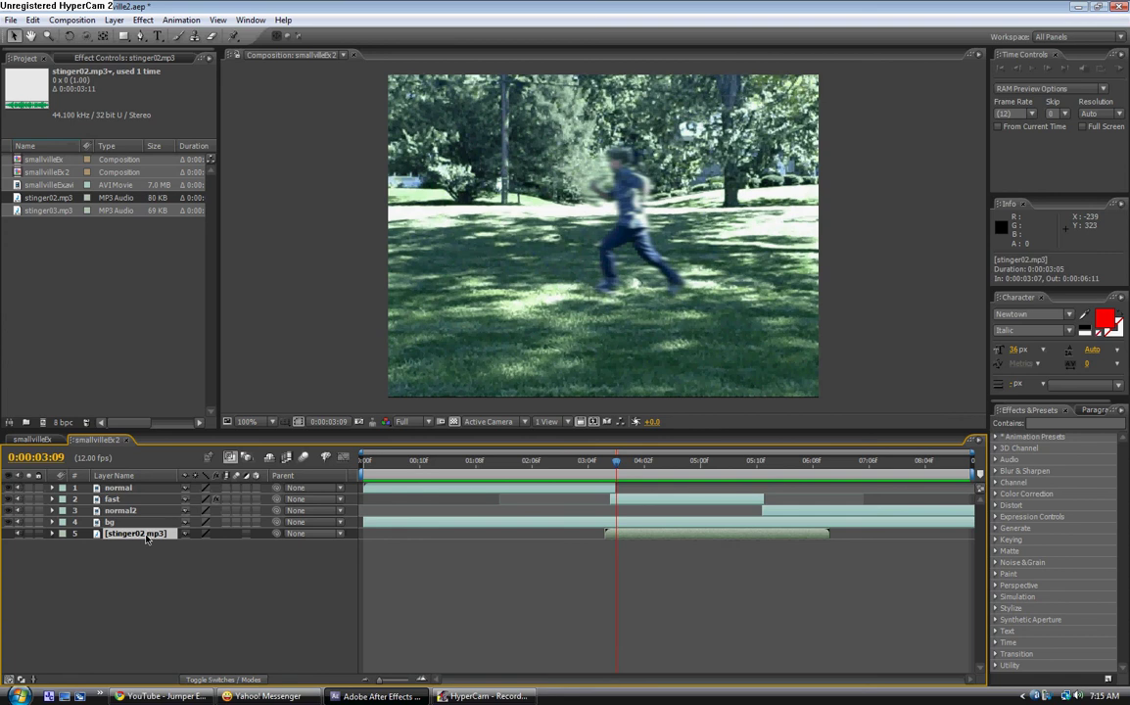
{"action": "key", "text": "Delete"}
Add stinger03.mp3 as a layer starting near 0:00:03:07 and preview it.
{"action": "left_click", "coordinate": [46, 208]}
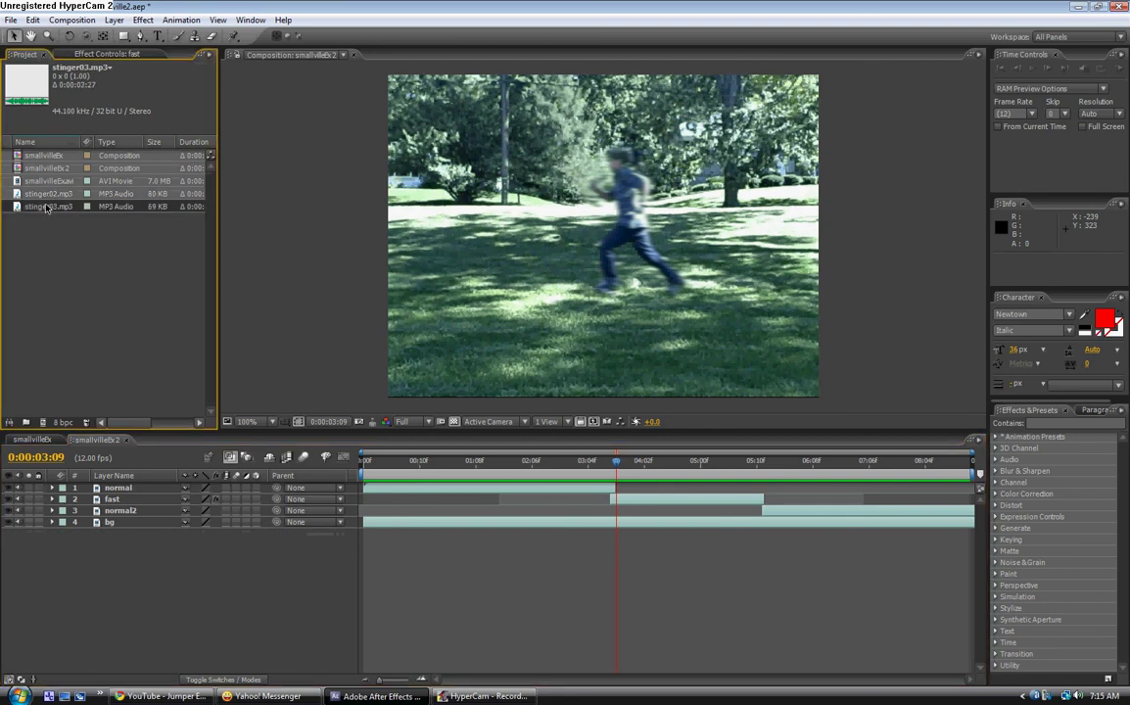
{"action": "left_click_drag", "start_coordinate": [47, 208], "coordinate": [334, 552]}
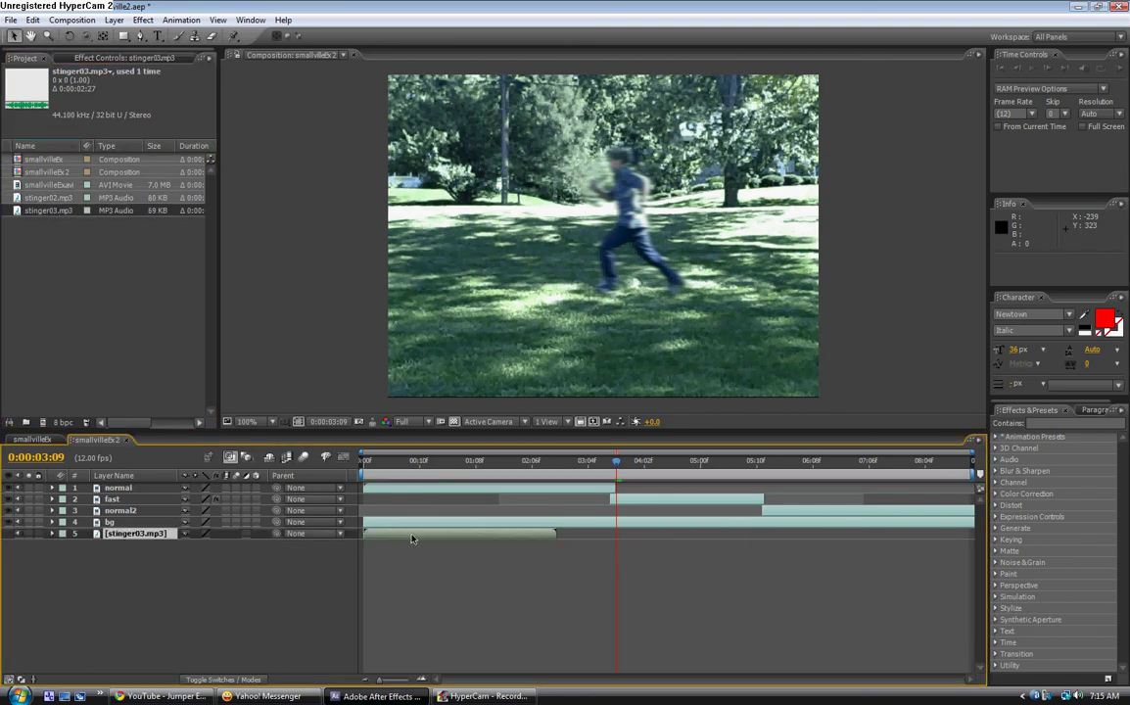
{"action": "left_click_drag", "start_coordinate": [411, 539], "coordinate": [653, 544]}
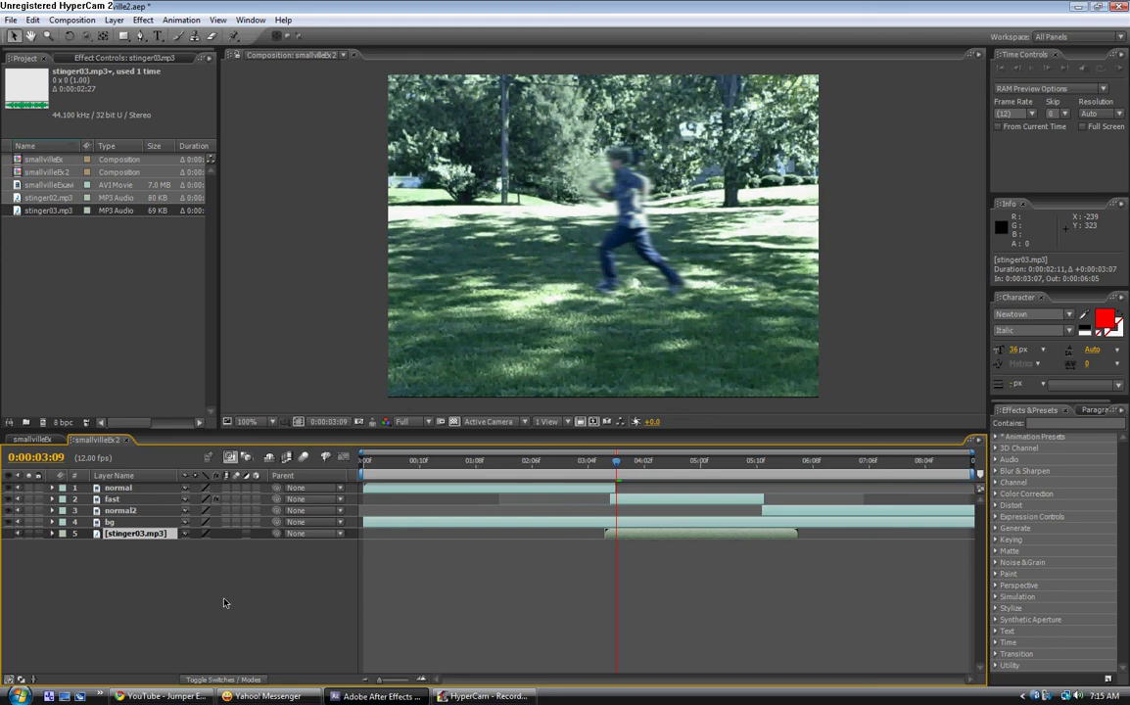
{"action": "key", "text": "KP_0"}
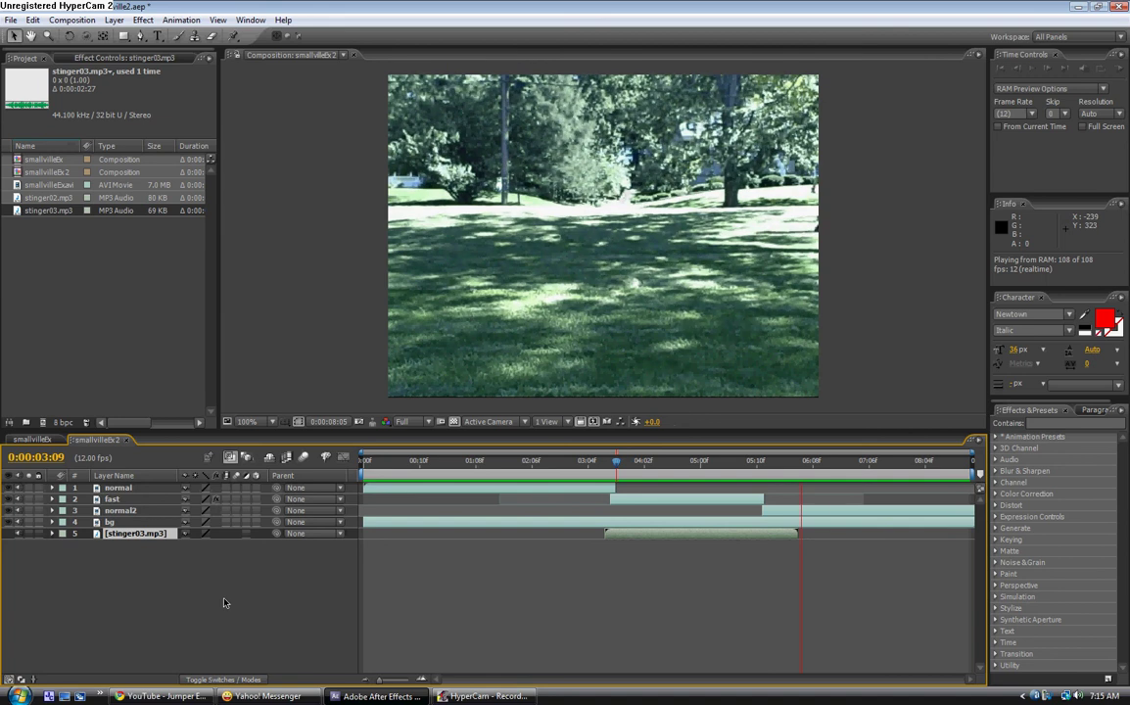
{"action": "key", "text": "space"}
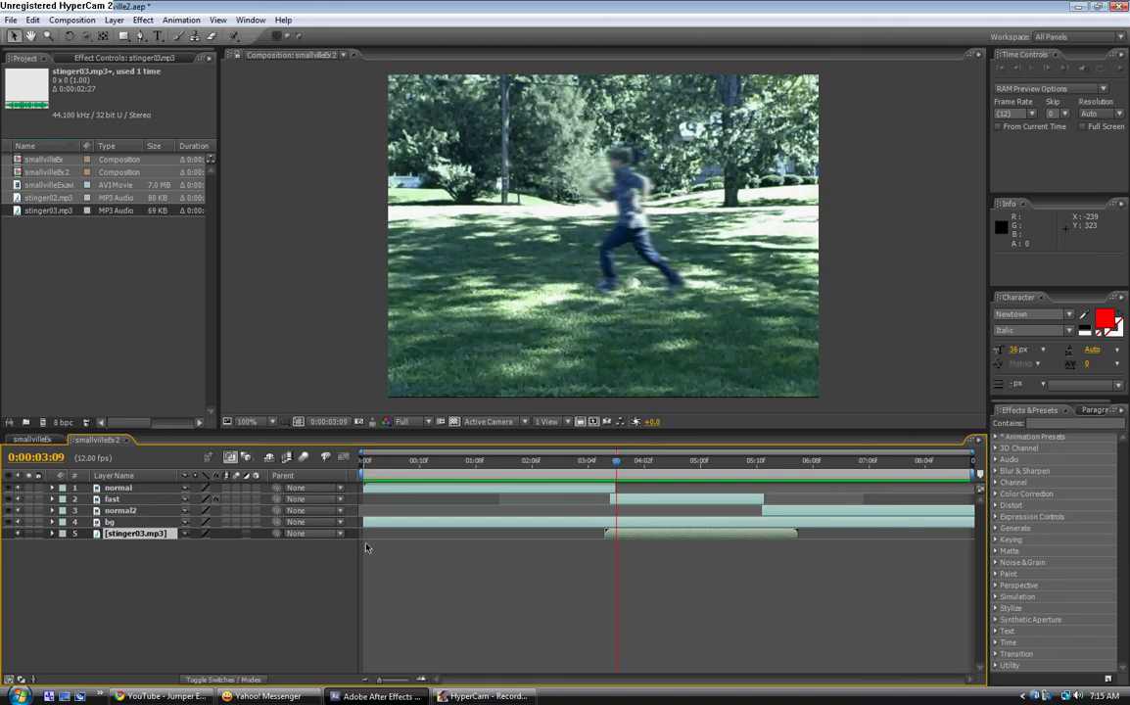
Enable the Frame Blending switch on layer 2 'fast', scrubbing around the speed-up.
{"action": "left_click_drag", "start_coordinate": [382, 471], "coordinate": [634, 464]}
{"action": "left_click", "coordinate": [216, 499]}
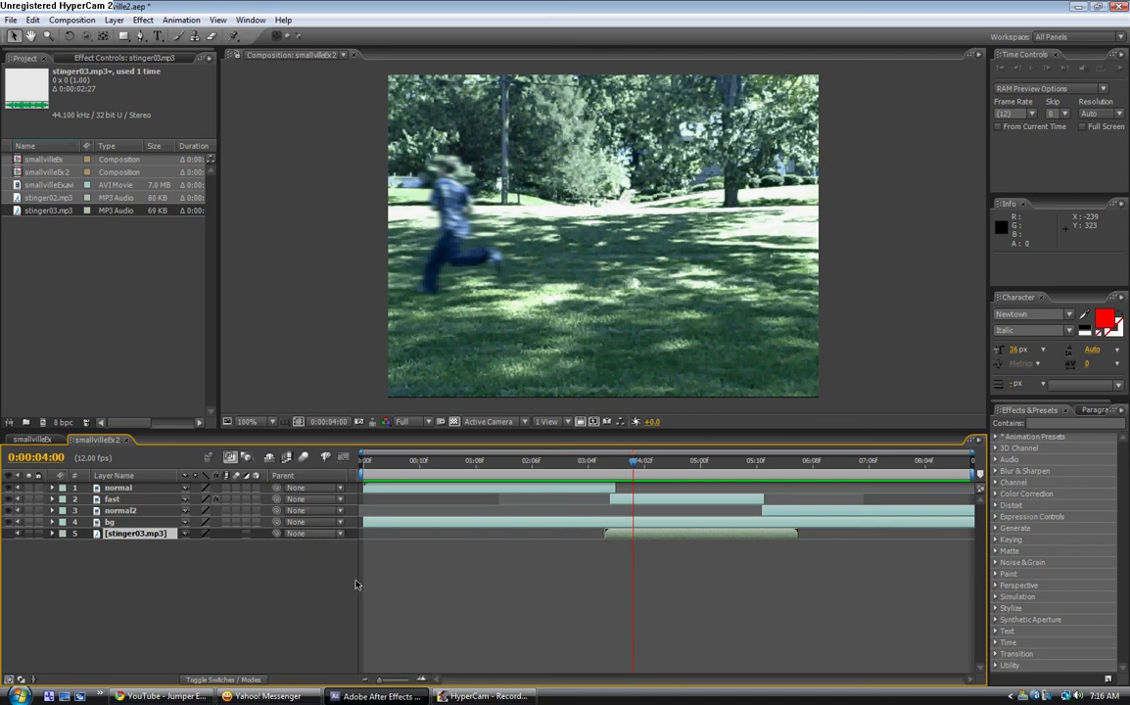
{"action": "left_click_drag", "start_coordinate": [536, 474], "coordinate": [594, 468]}
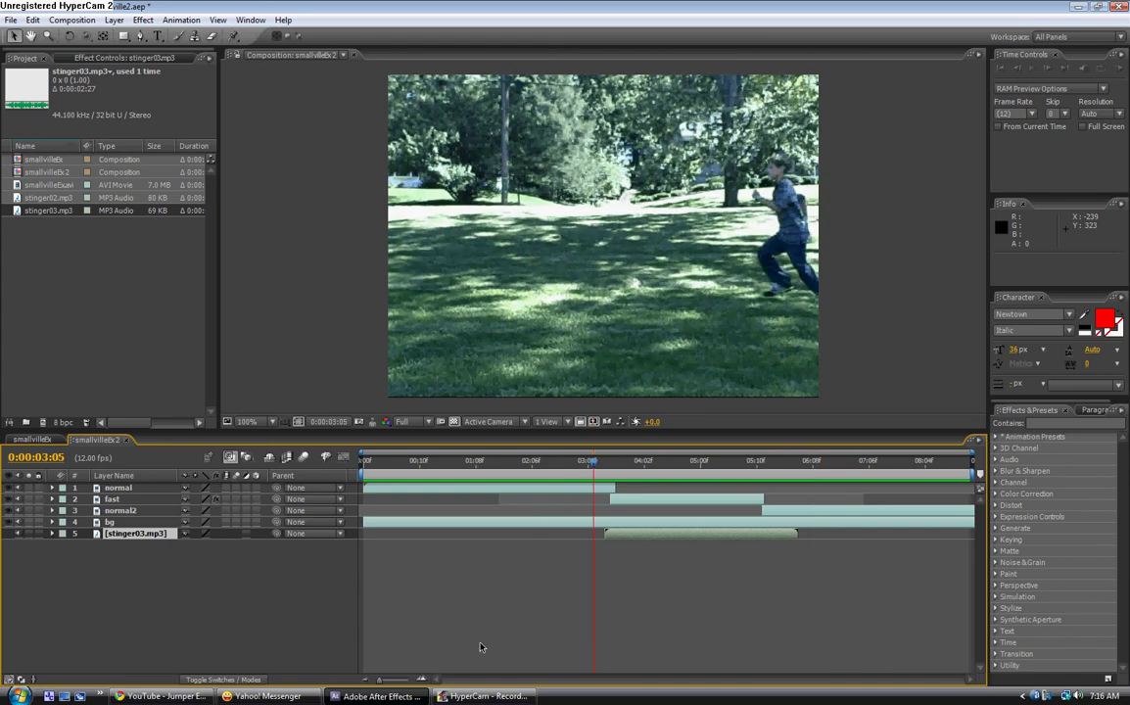